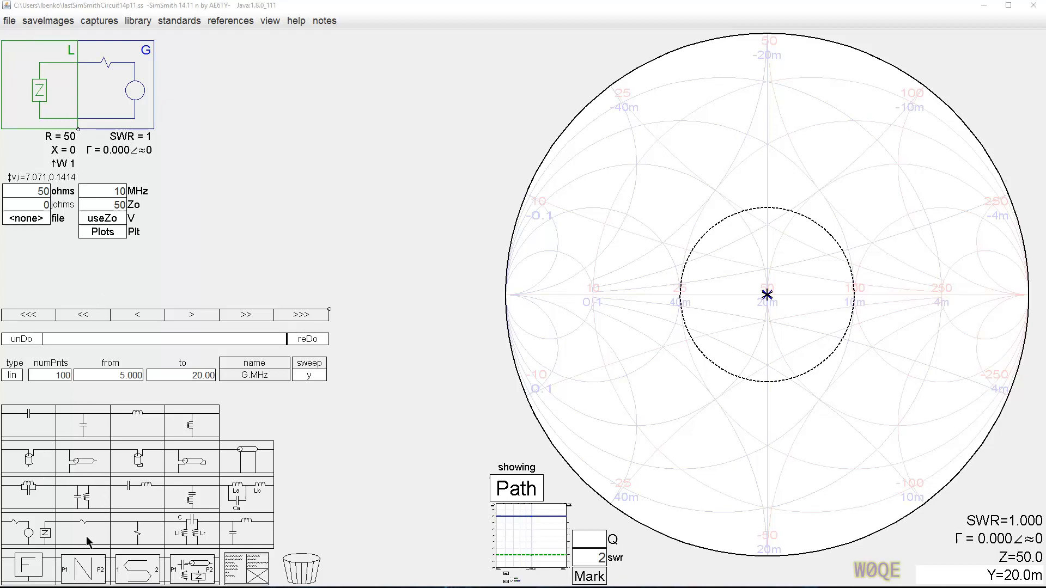
Place series resistor R1 between load and generator, and change the generator's voltage equation from useZo to 10
left_click_drag(83, 531, 126, 92)
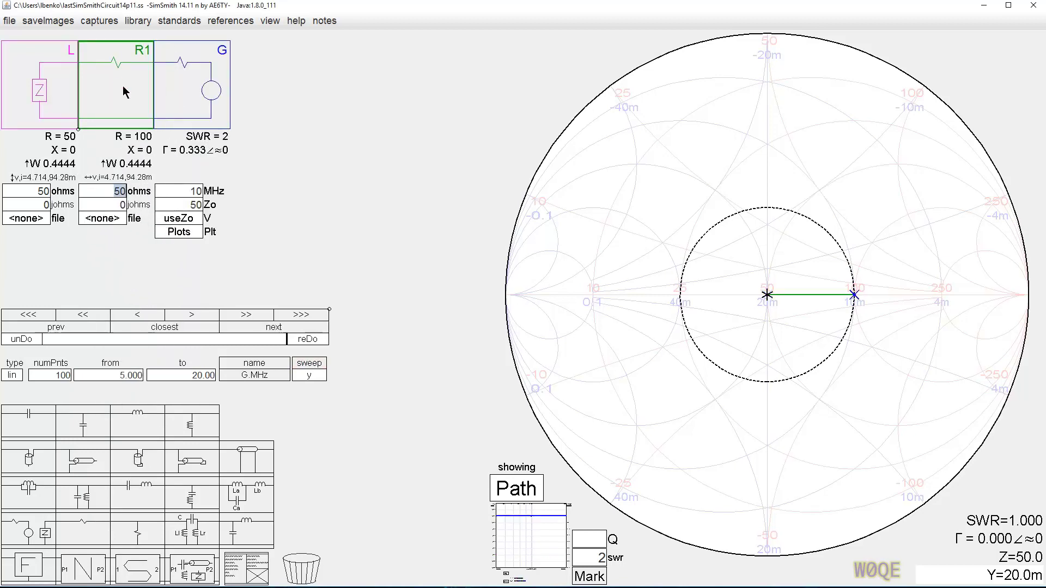
left_click(184, 220)
left_click_drag(322, 176, 266, 164)
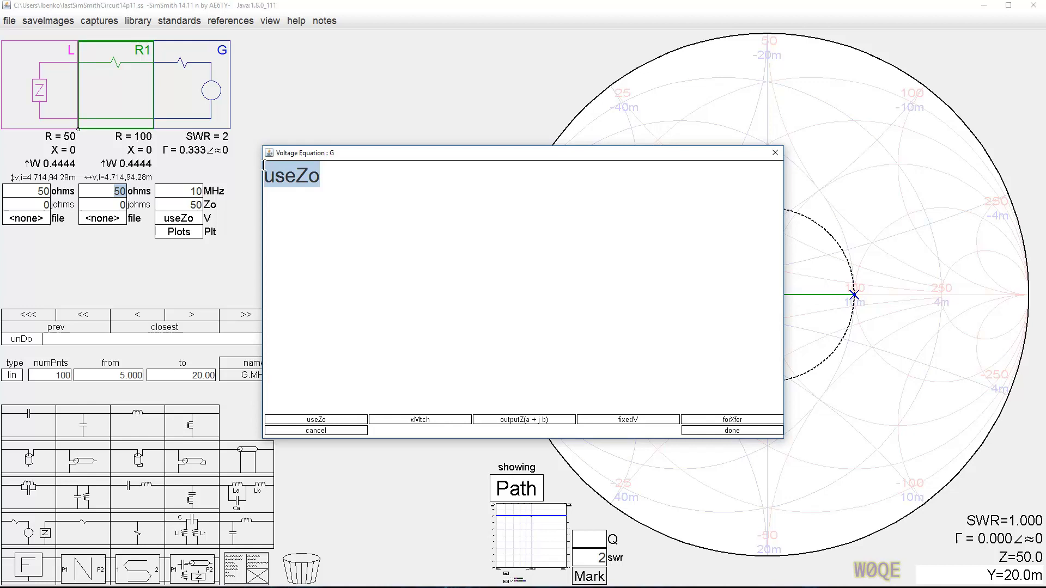
key("BackSpace")
type("10")
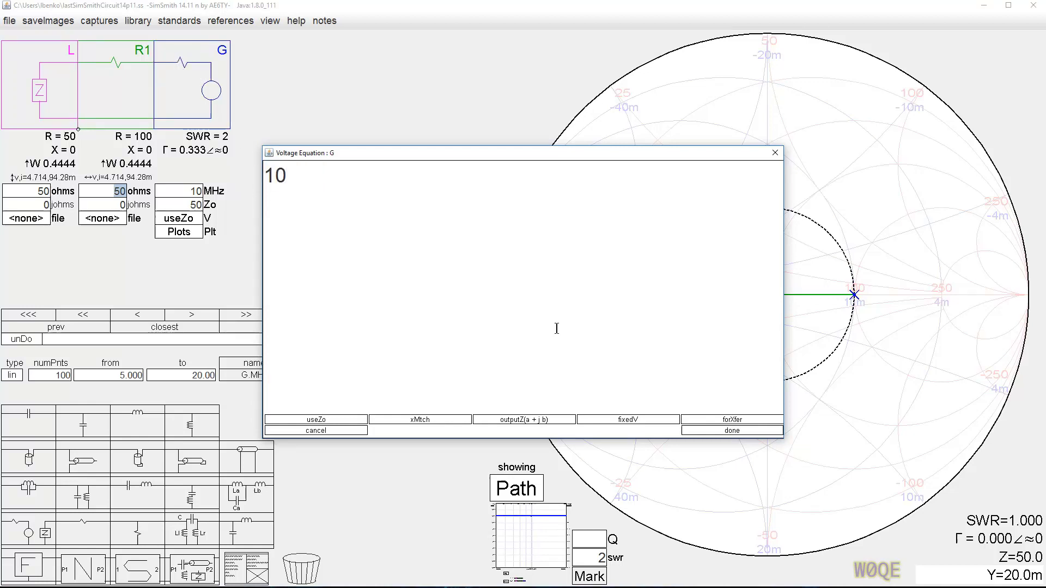
left_click(708, 430)
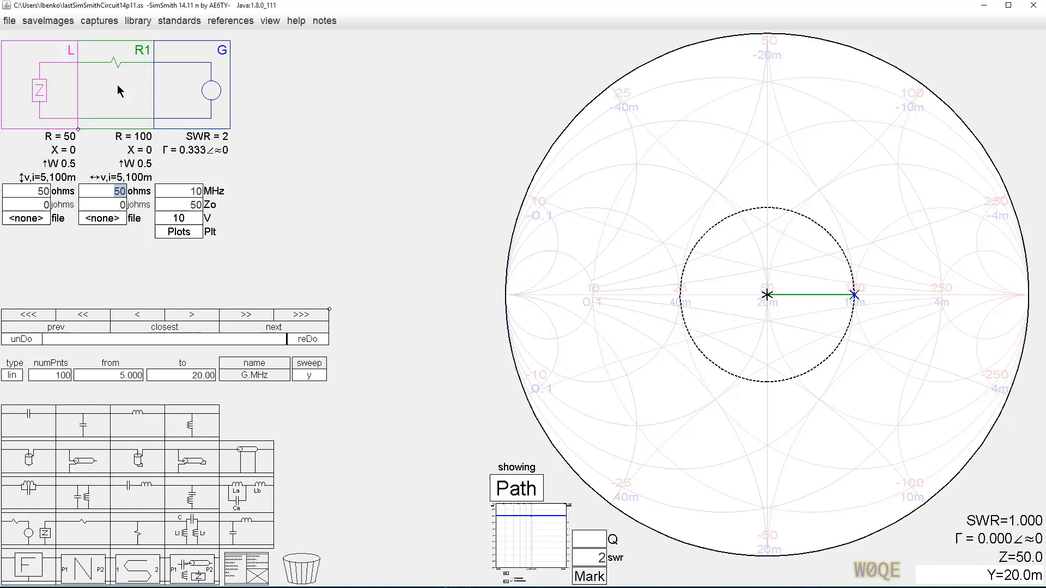
Flip R1 to a shunt resistor across the load, giving R = 25 and 2 W at 10 V
left_click(118, 90)
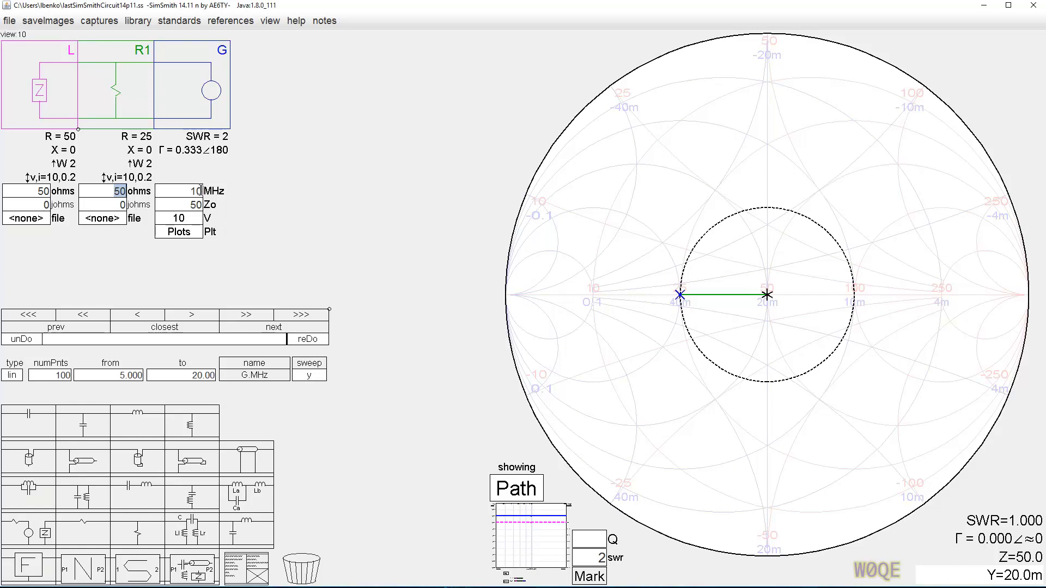
Delete R1 and place a 318.3 pF series capacitor C1 between load and generator
left_click(133, 108)
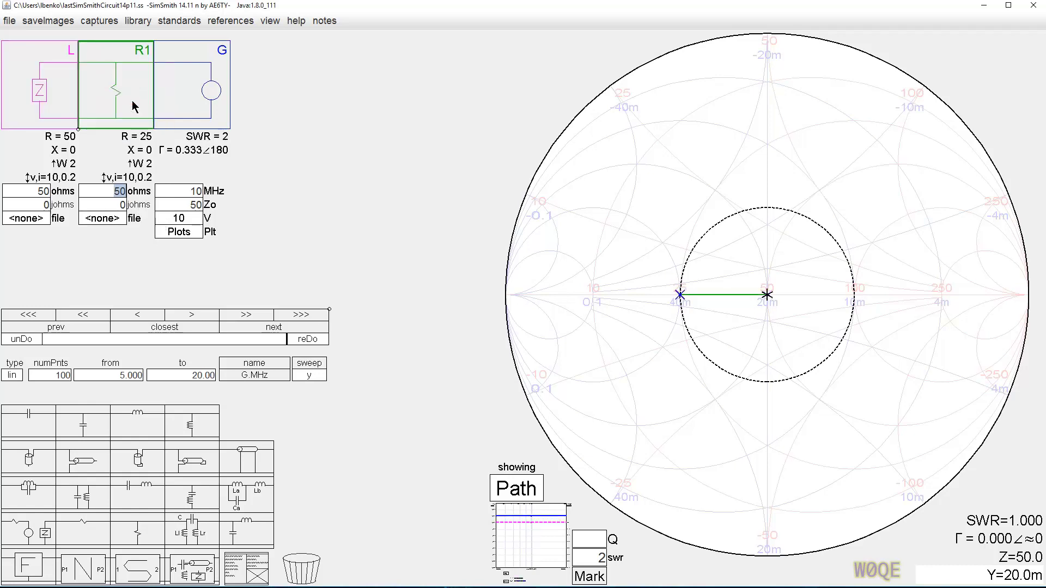
key("Delete")
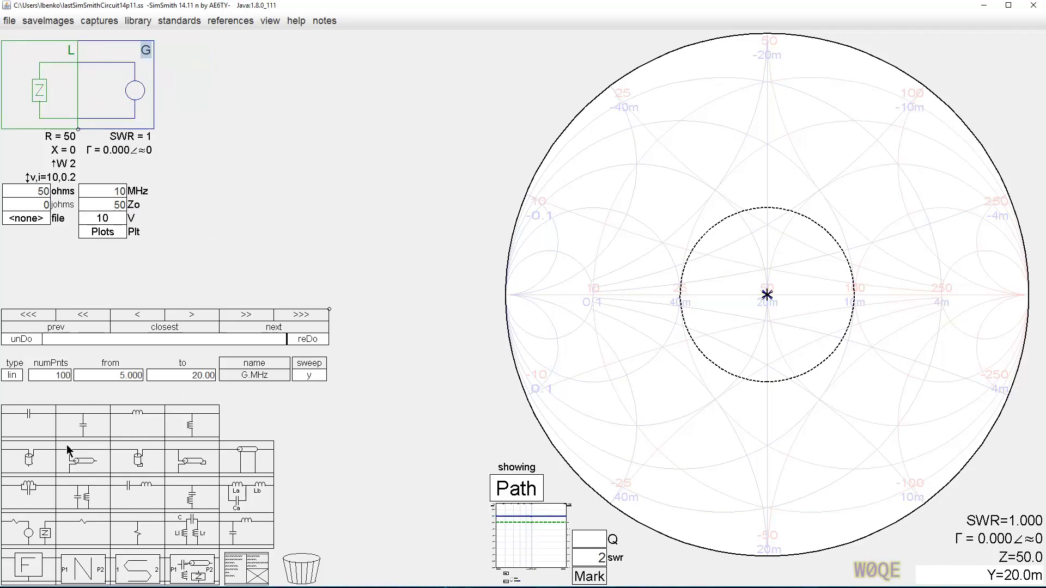
left_click_drag(38, 432, 109, 89)
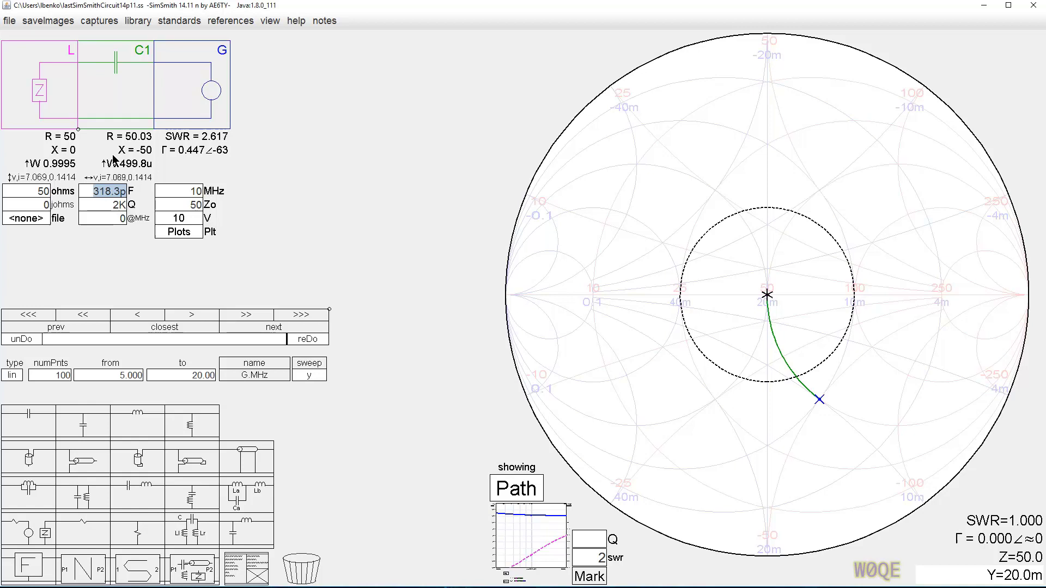
Enter 0 as capacitor C1's Q value so the 50-ohm load gets 1 W
left_click(108, 206)
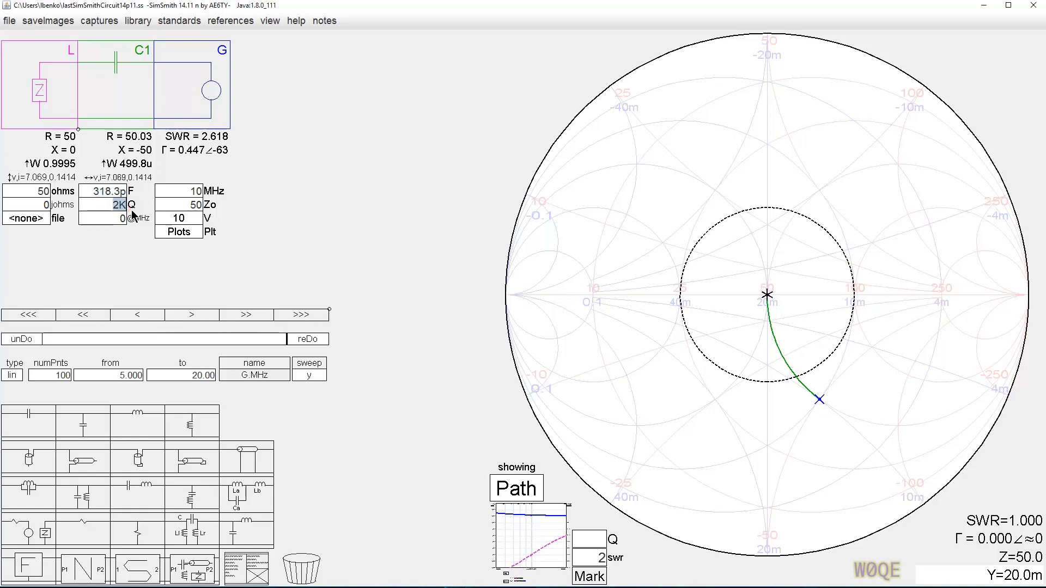
type("0")
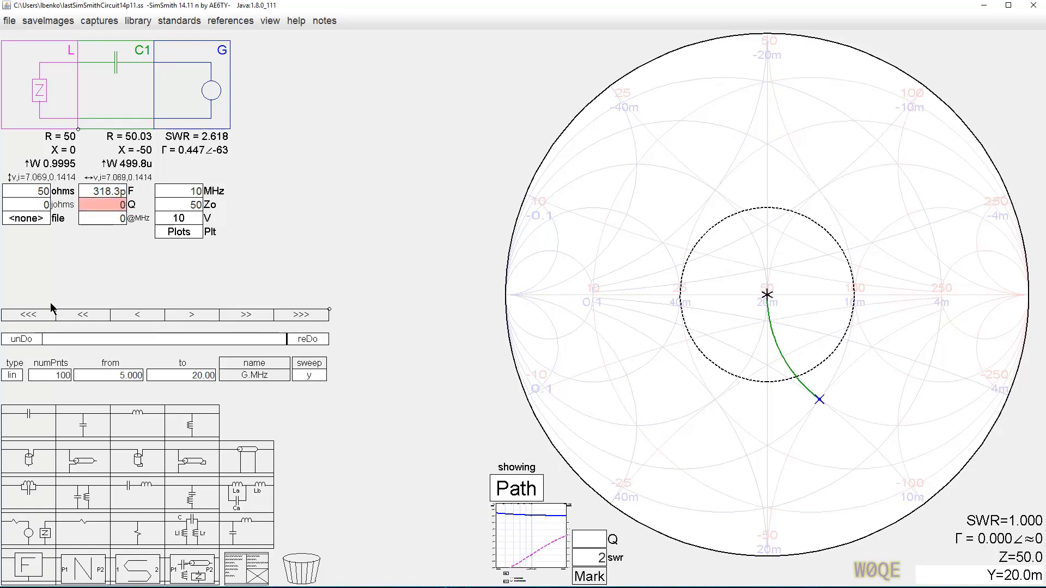
key("Return")
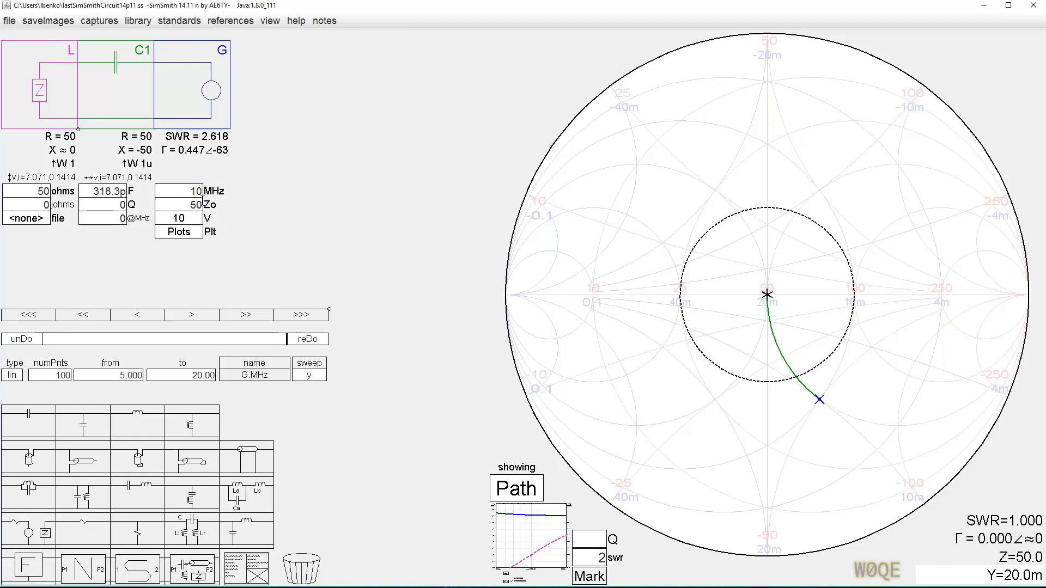
double_click(185, 191)
scroll(185, 192, "up", 10)
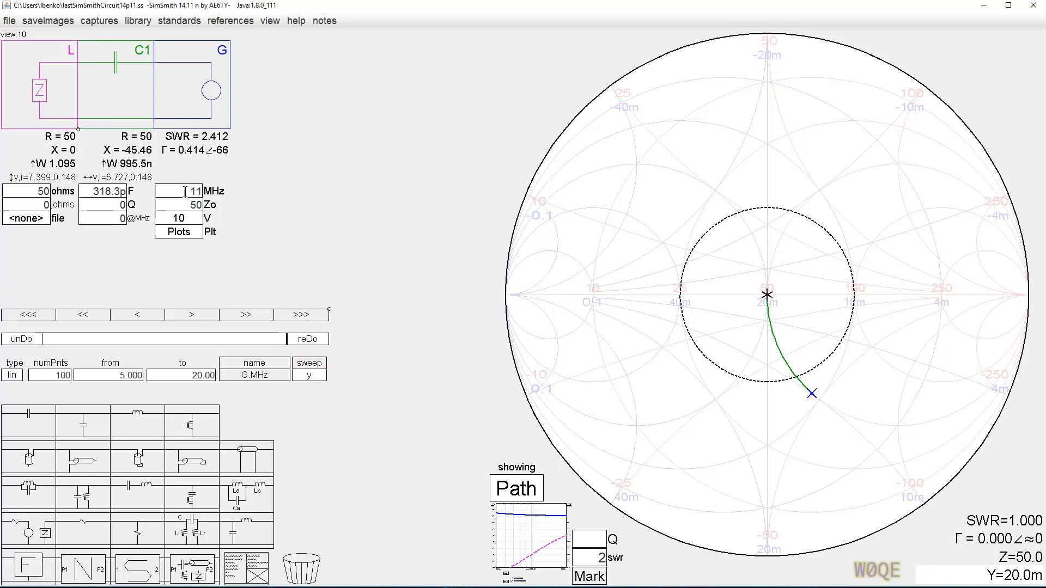
scroll(185, 191, "up", 3)
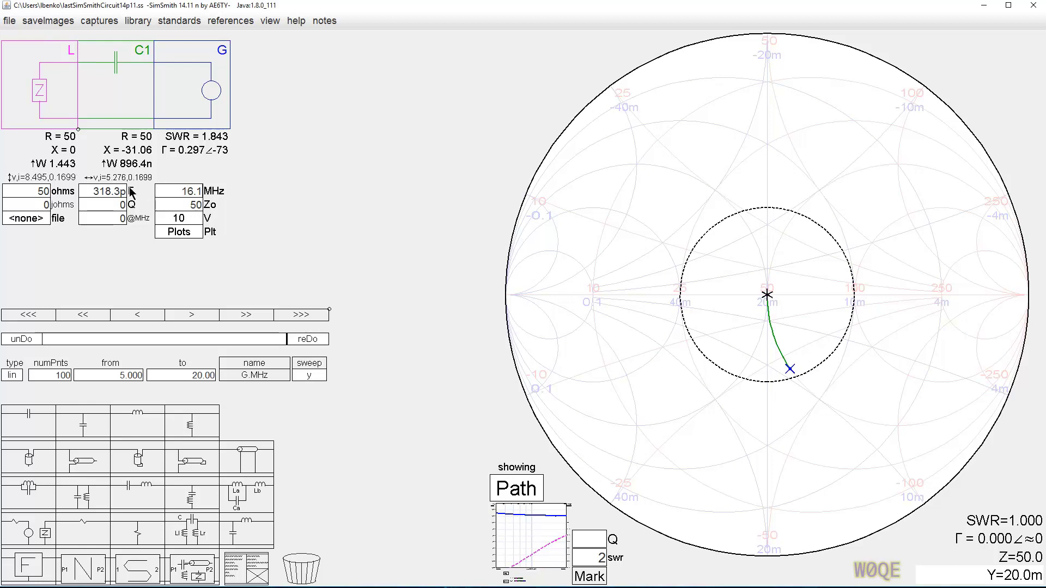
scroll(184, 190, "down", 10)
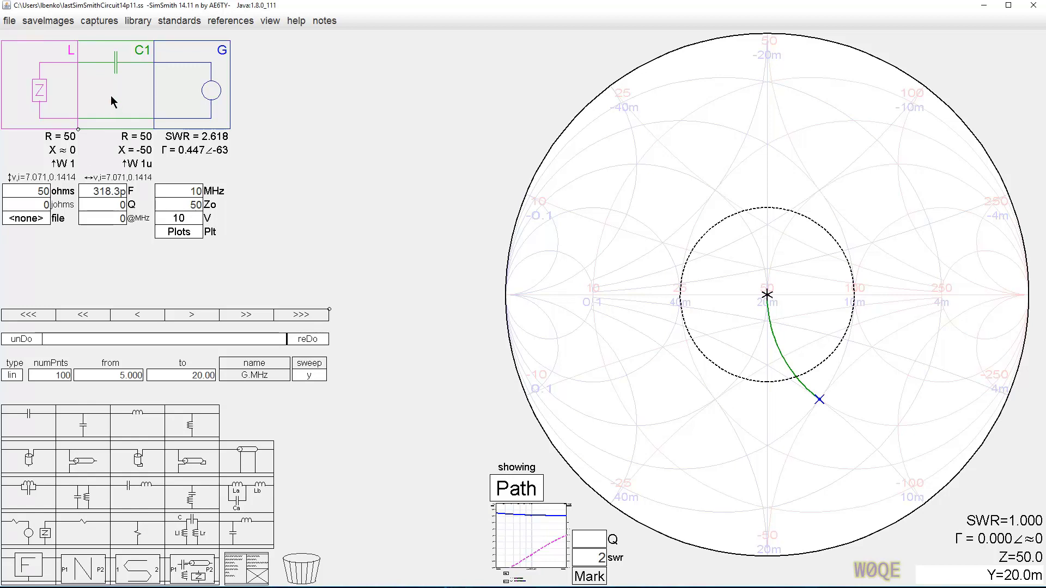
left_click(135, 169)
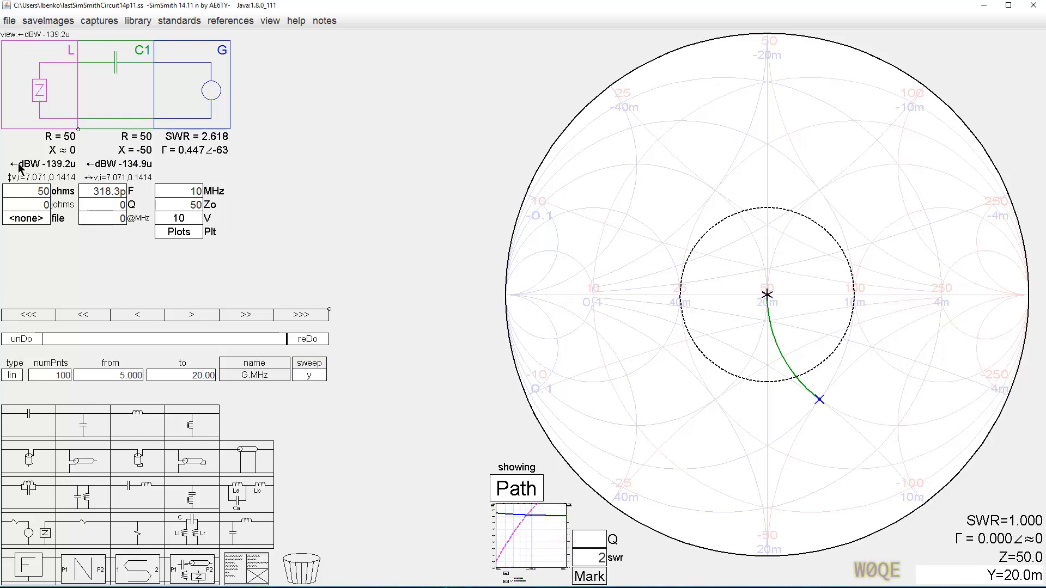
left_click(100, 170)
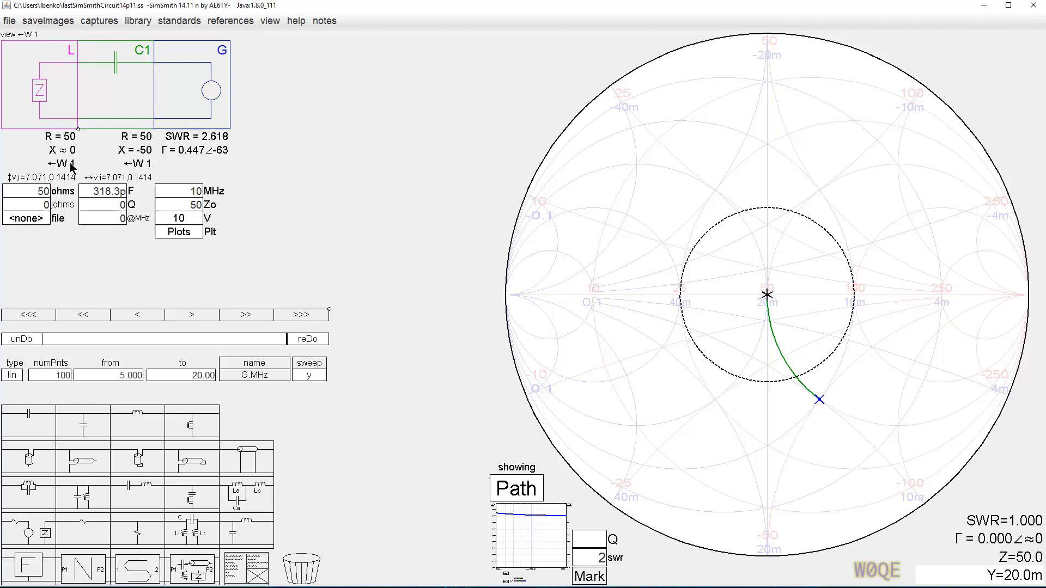
left_click(117, 167)
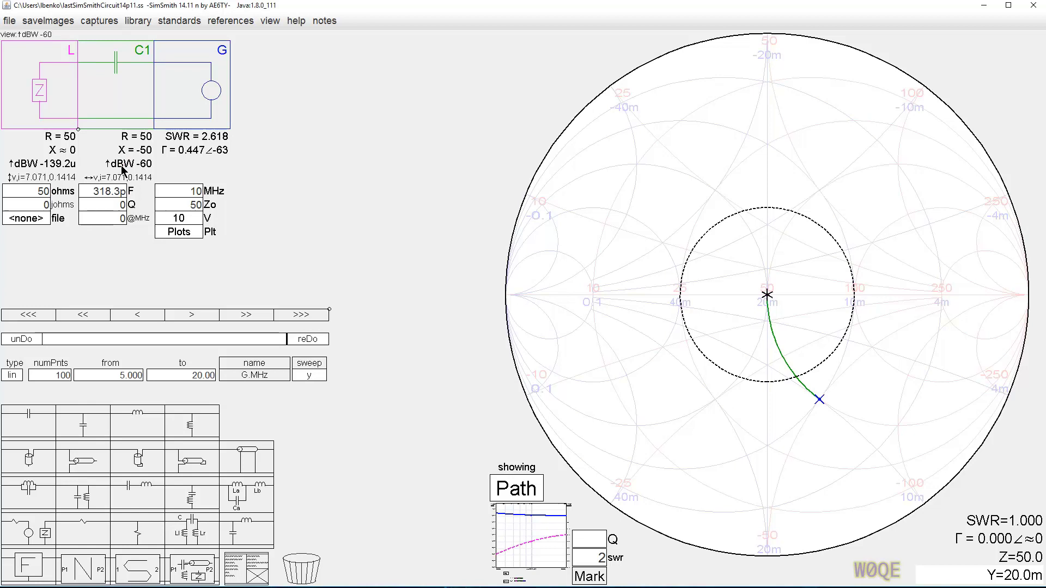
left_click(121, 166)
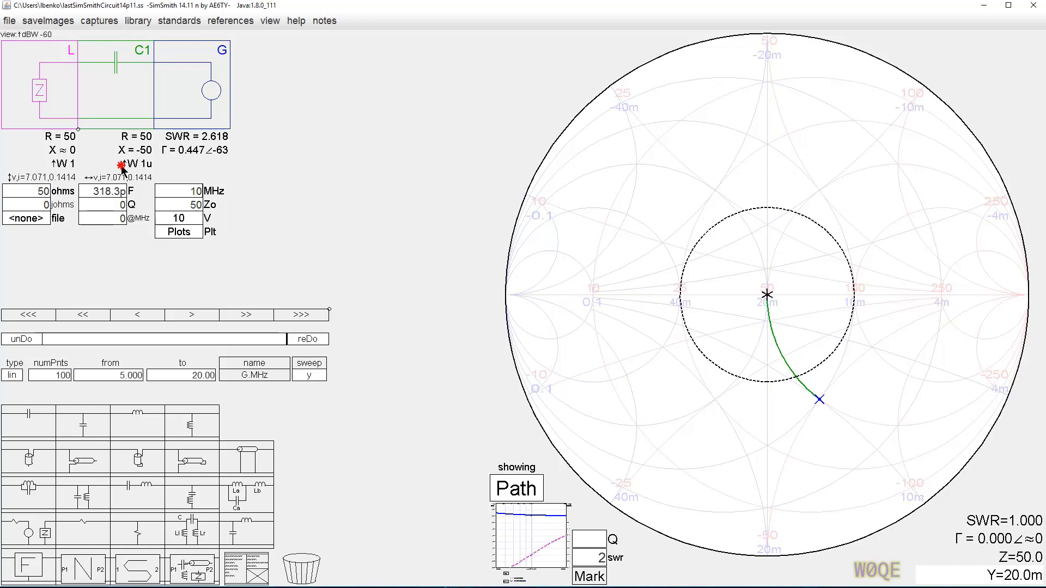
left_click(63, 164)
left_click(63, 165)
left_click(64, 165)
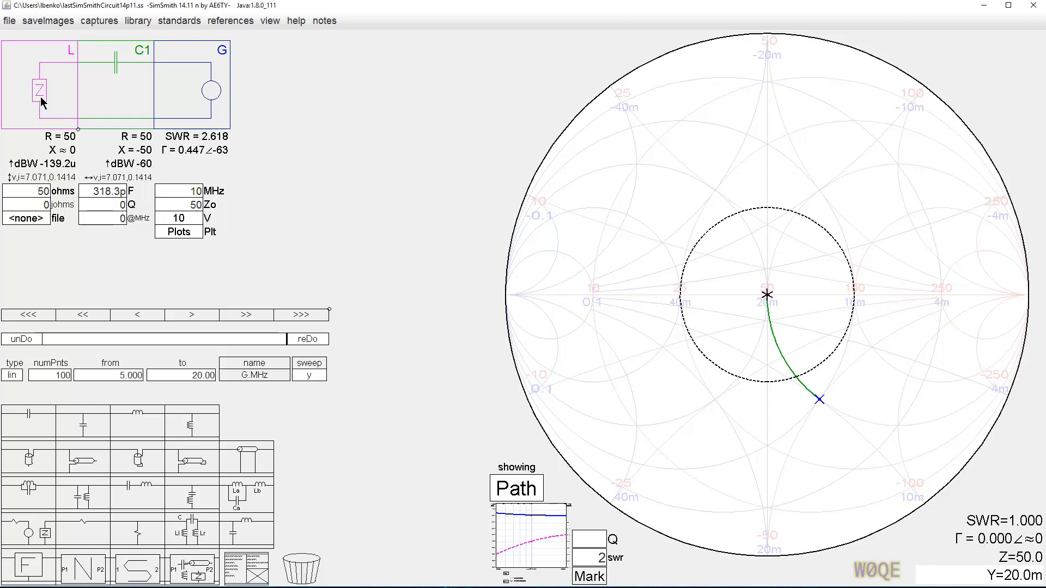
left_click(30, 167)
left_click(33, 167)
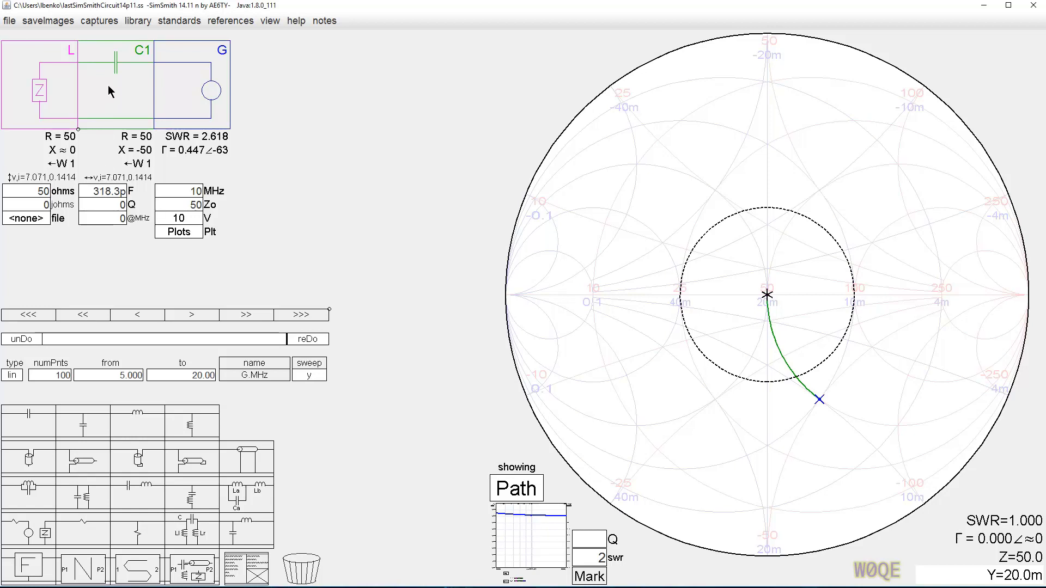
Swap C1 for a series resistor R1 and display the power dissipated in each part
key("Delete")
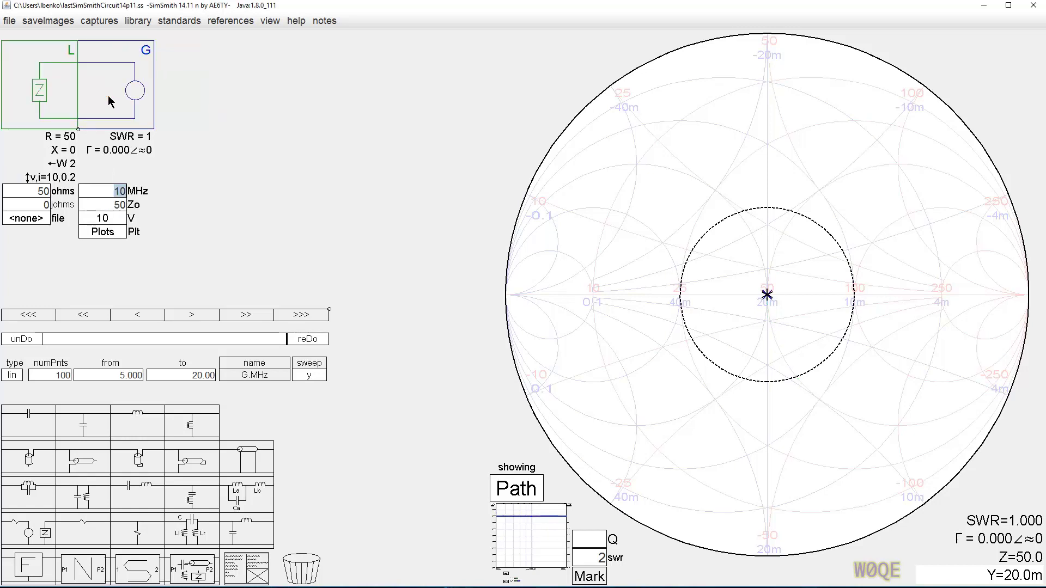
left_click_drag(83, 534, 121, 86)
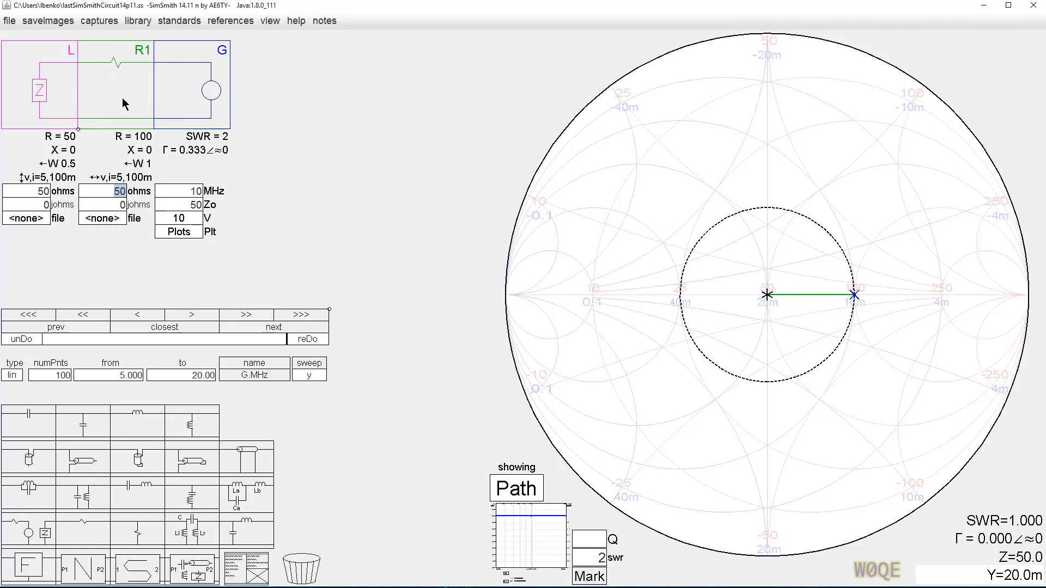
left_click(142, 164)
left_click(124, 168)
left_click(124, 168)
left_click(126, 168)
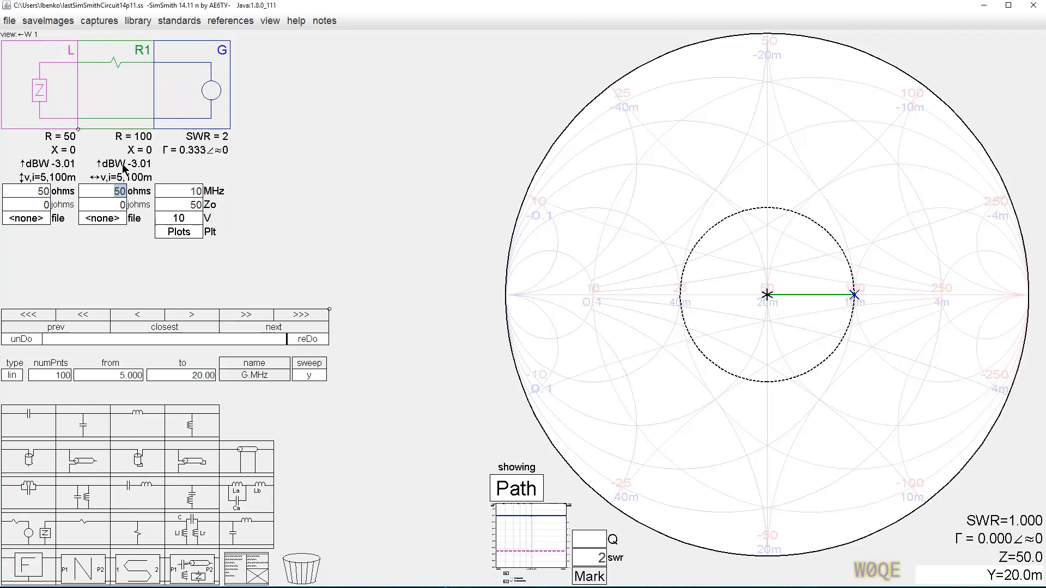
left_click(121, 167)
left_click(122, 168)
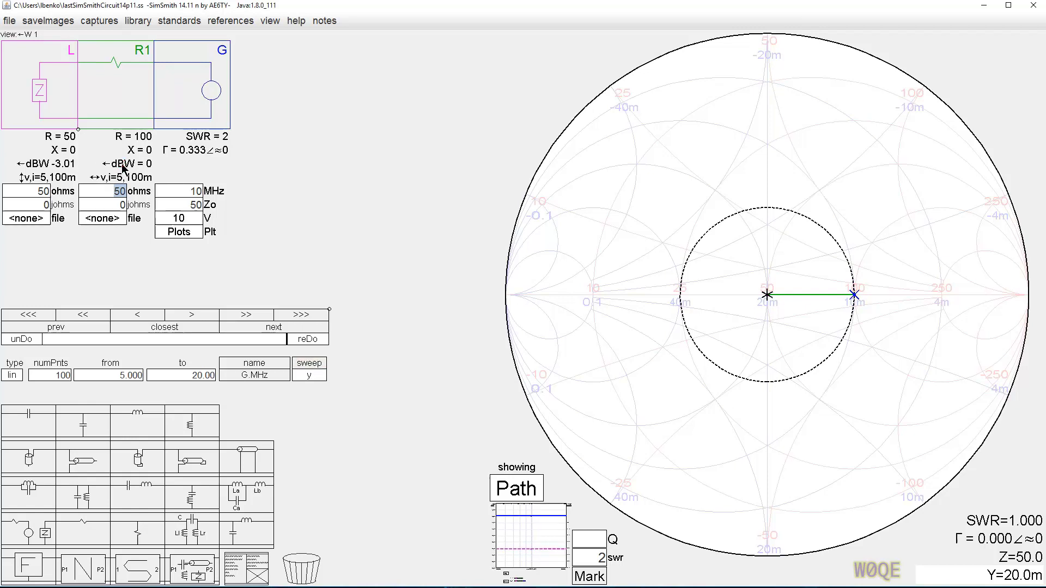
left_click(123, 168)
left_click(123, 168)
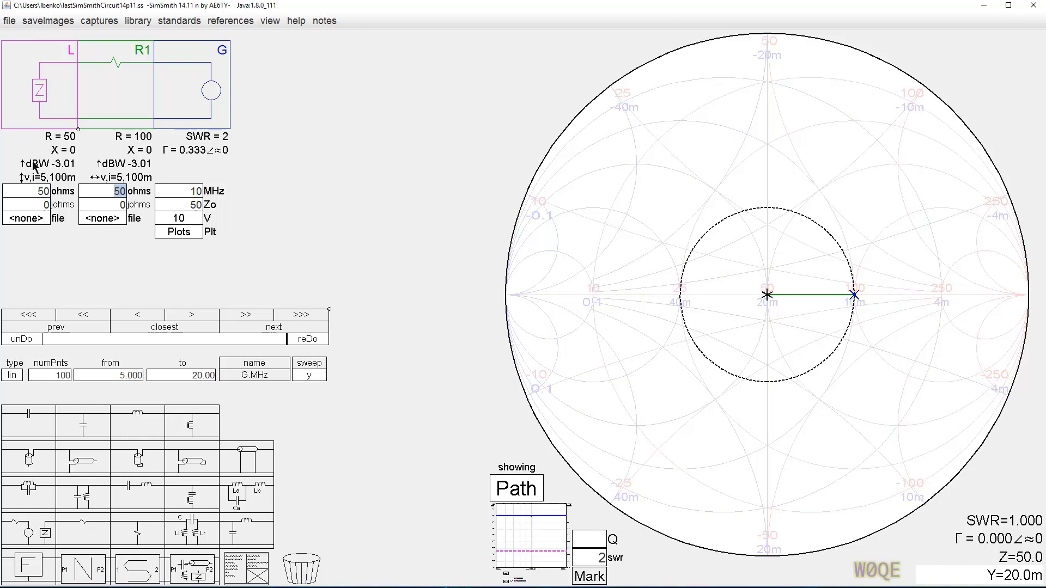
left_click(113, 165)
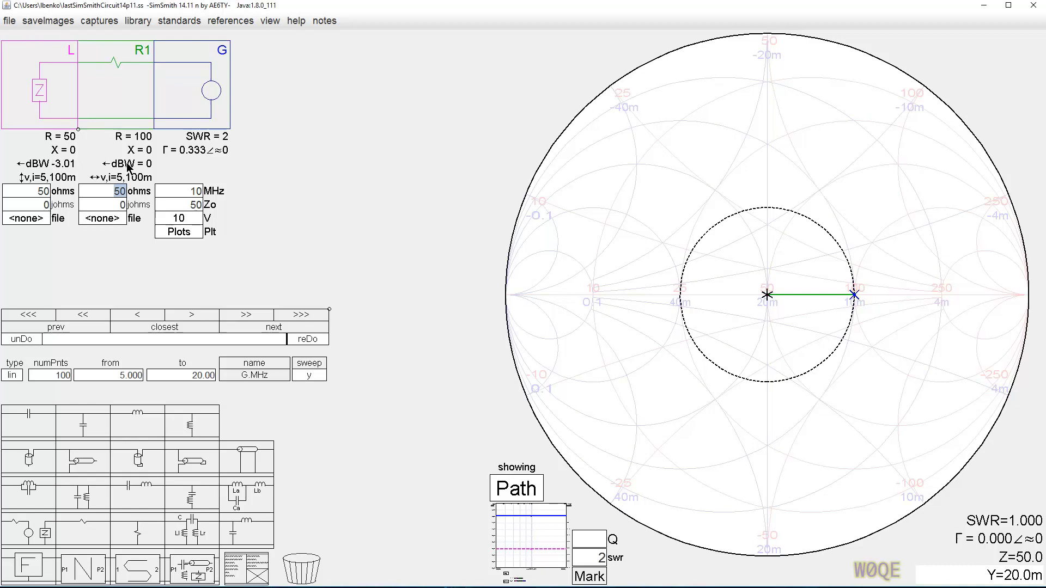
left_click(34, 166)
left_click(45, 169)
left_click(45, 169)
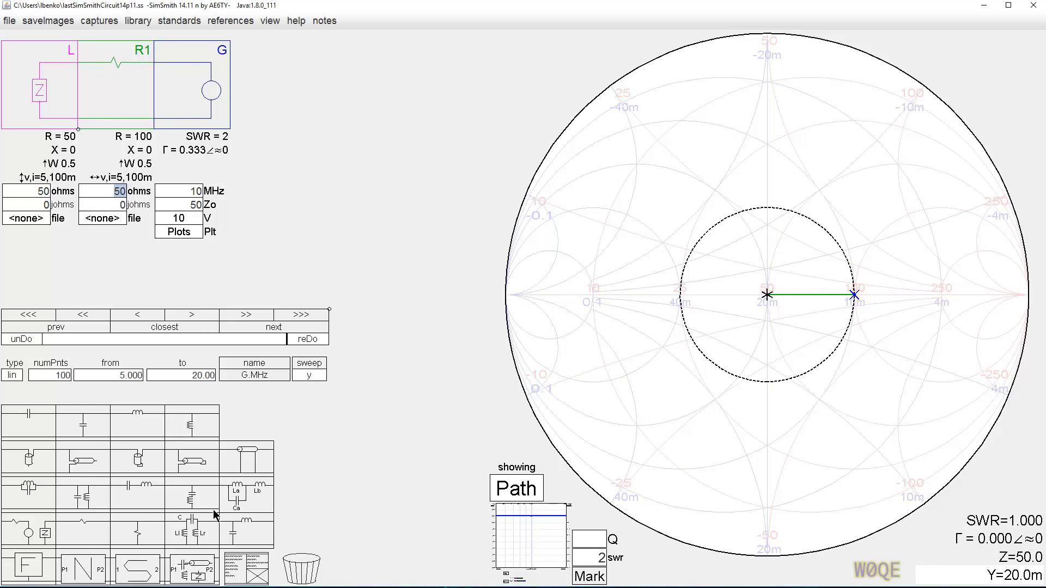
Place RUSE two-port block U1 between R1 and the source, then view and close its internal schematic
left_click_drag(186, 579, 199, 90)
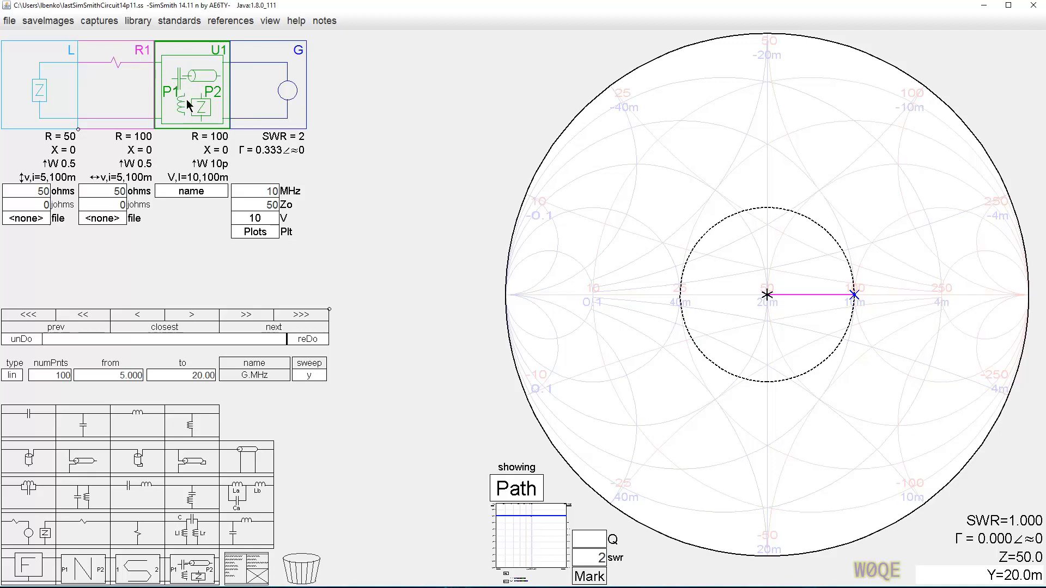
left_click(190, 192)
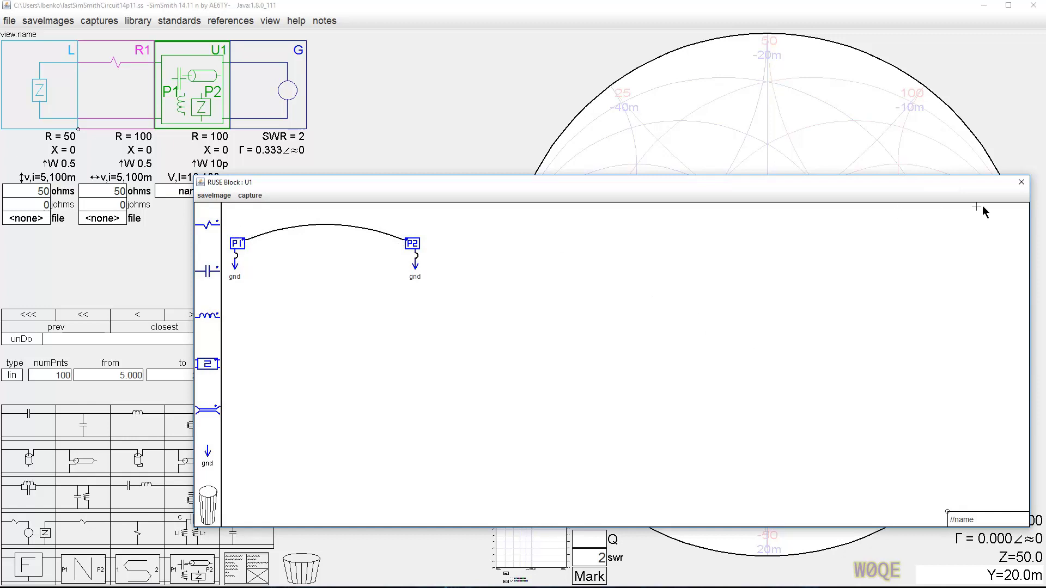
left_click(1020, 183)
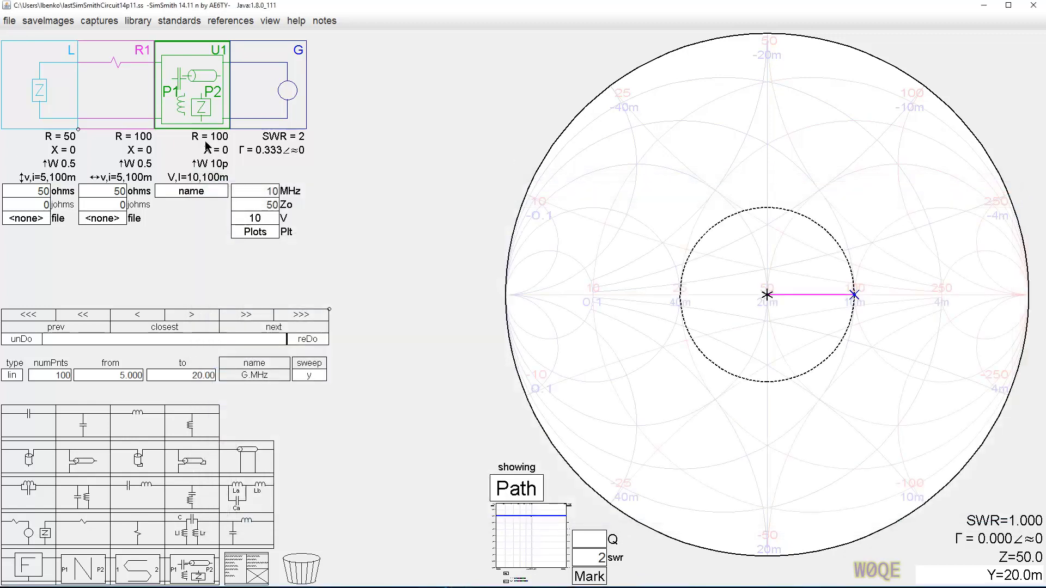